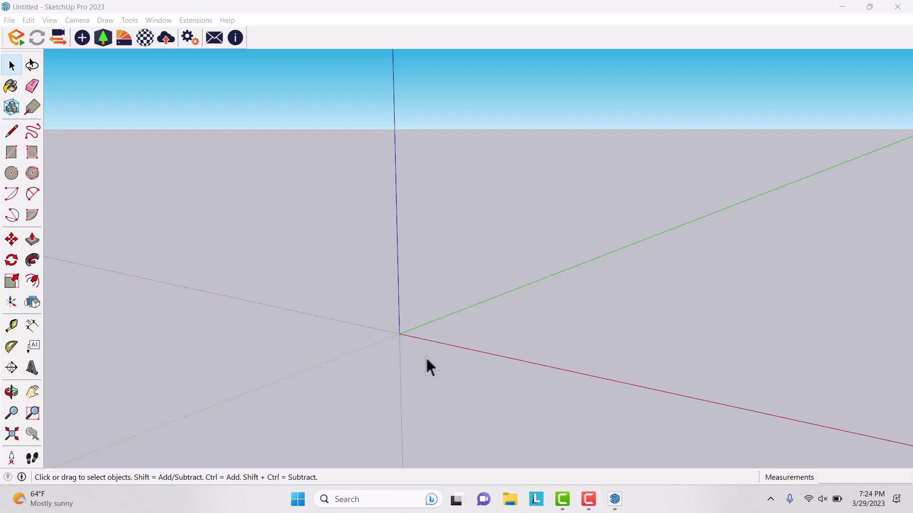
Draw a rectangle on the ground plane between the red and green axes
{"action": "key", "text": "XF86MonBrightnessUp"}
{"action": "left_click", "coordinate": [14, 156]}
{"action": "left_click", "coordinate": [475, 334]}
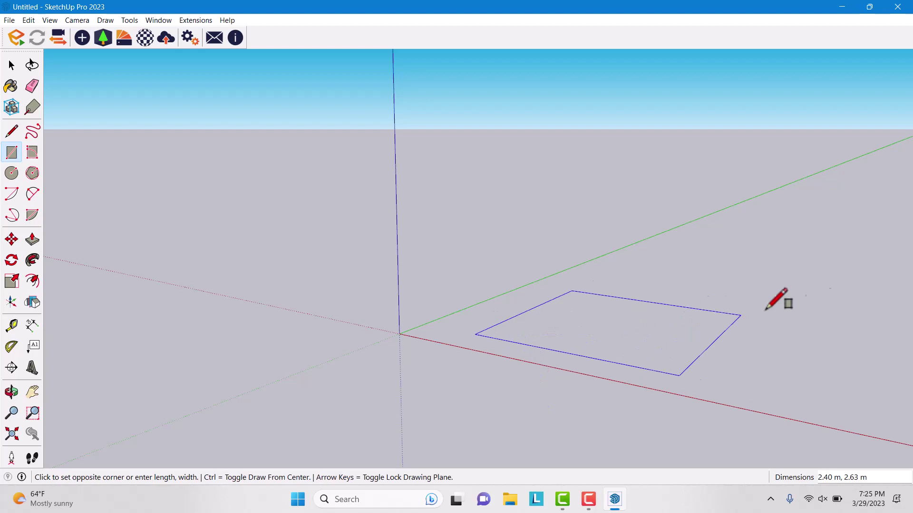
{"action": "left_click", "coordinate": [856, 281]}
{"action": "middle_click_drag", "start_coordinate": [296, 238], "coordinate": [693, 326]}
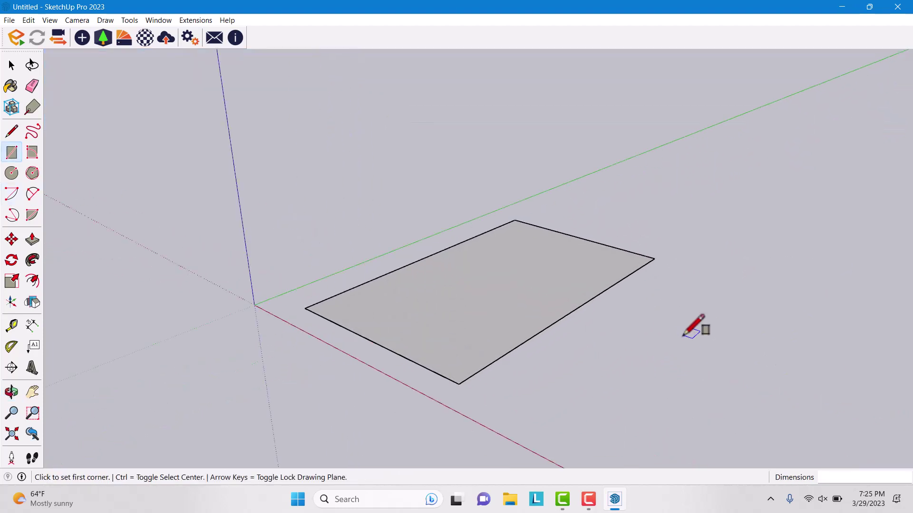
Extrude the ground rectangle upward about 3.84 m into a solid block
{"action": "left_click", "coordinate": [32, 239]}
{"action": "left_click", "coordinate": [470, 333]}
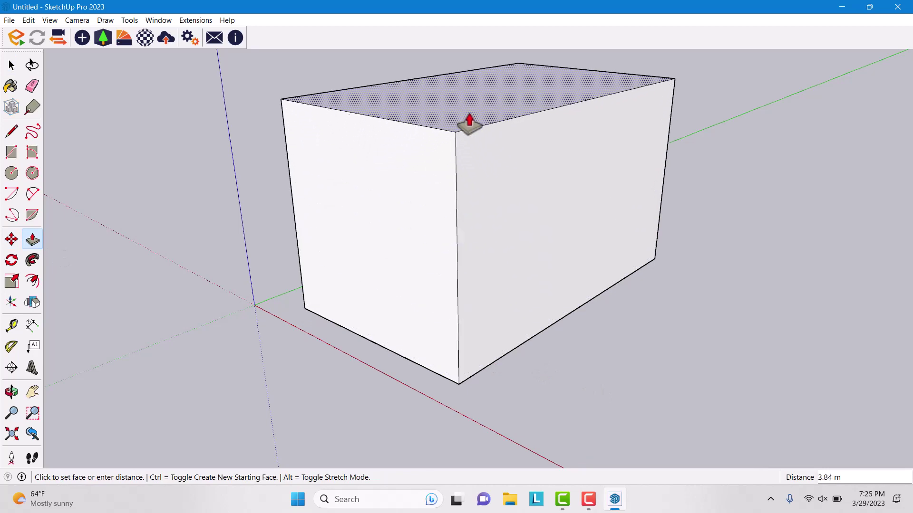
{"action": "left_click", "coordinate": [467, 128]}
{"action": "scroll", "coordinate": [339, 370], "scroll_direction": "down", "scroll_amount": 2}
{"action": "key", "text": "space"}
{"action": "scroll", "coordinate": [415, 193], "scroll_direction": "up", "scroll_amount": 2}
Draw a rectangle about 2.18 m by 1.29 m at the long side face's upper corner and push it in about 0.22 m
{"action": "left_click", "coordinate": [11, 152]}
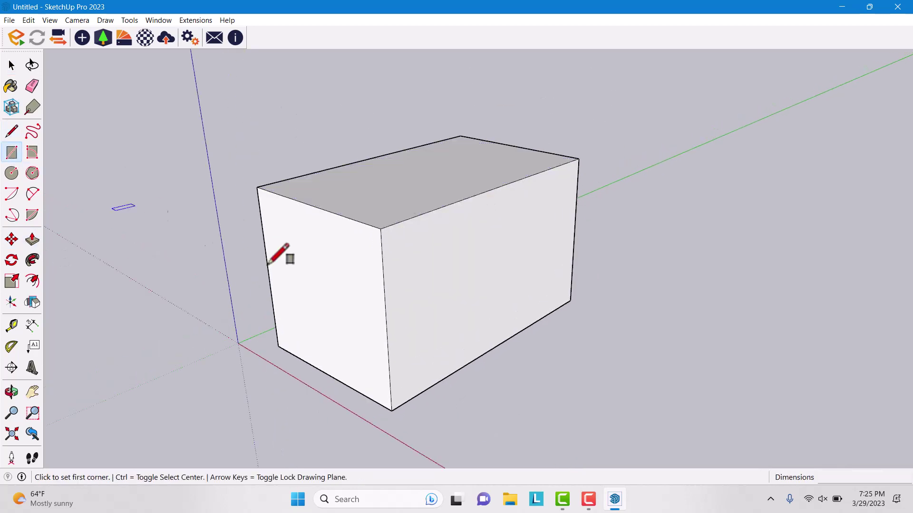
{"action": "left_click", "coordinate": [381, 230]}
{"action": "left_click", "coordinate": [434, 314]}
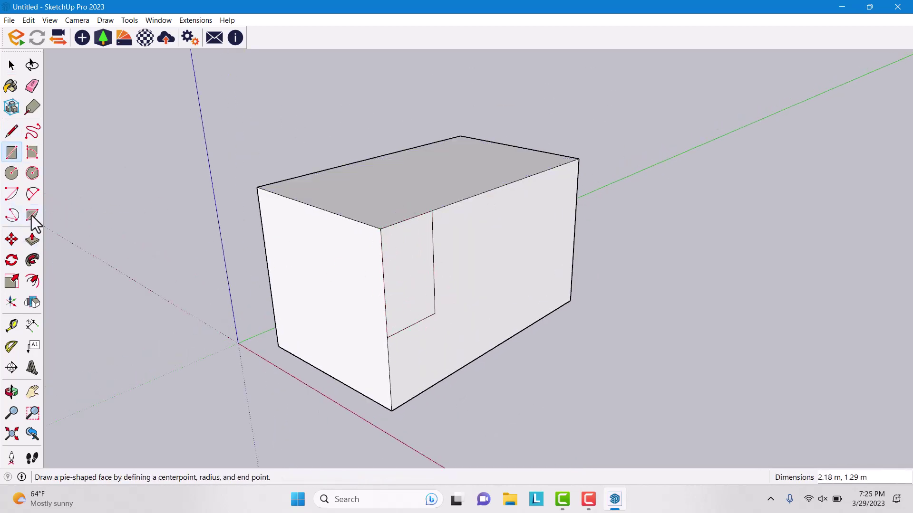
{"action": "left_click", "coordinate": [32, 240]}
{"action": "left_click", "coordinate": [412, 288]}
{"action": "left_click", "coordinate": [405, 285]}
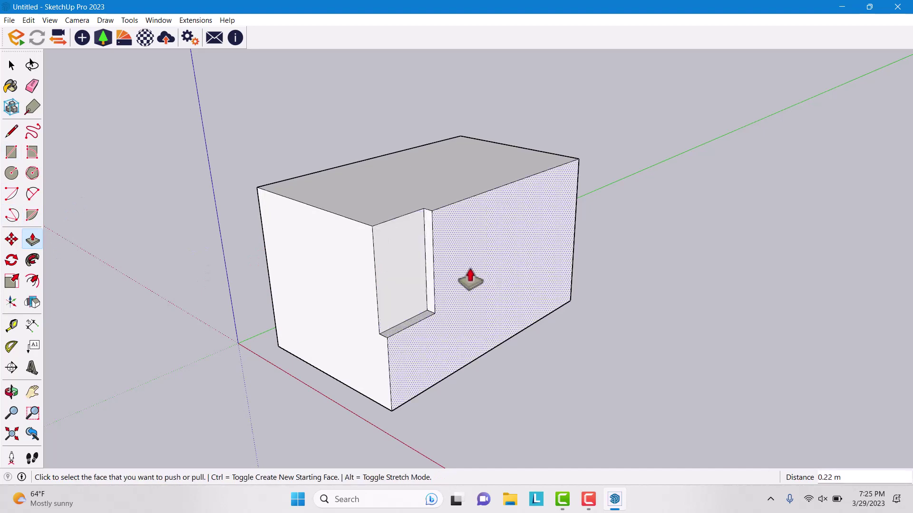
Offset the outline of the block's top face inward
{"action": "left_click", "coordinate": [34, 285]}
{"action": "left_click", "coordinate": [423, 208]}
{"action": "left_click", "coordinate": [384, 209]}
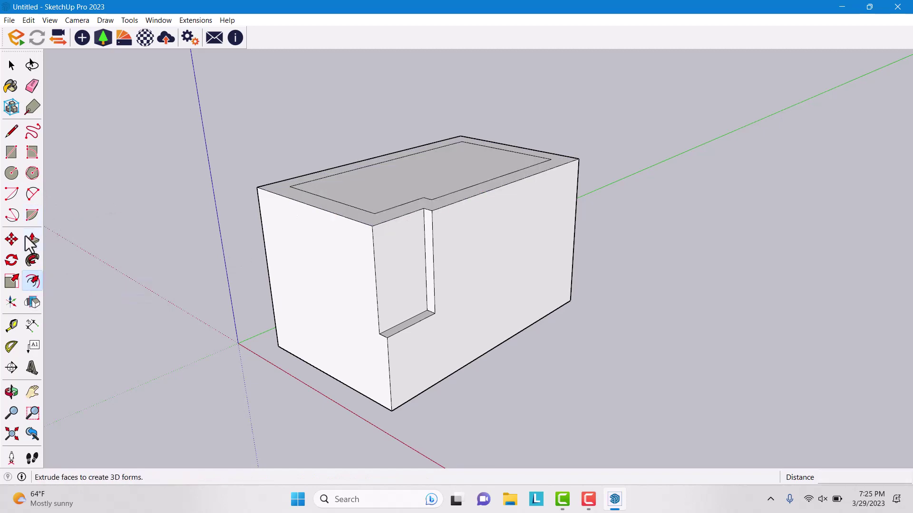
Extrude the inner top face upward to form a narrower upper block
{"action": "left_click", "coordinate": [32, 240]}
{"action": "left_click", "coordinate": [430, 196]}
{"action": "left_click", "coordinate": [426, 135]}
{"action": "scroll", "coordinate": [295, 257], "scroll_direction": "down", "scroll_amount": 2}
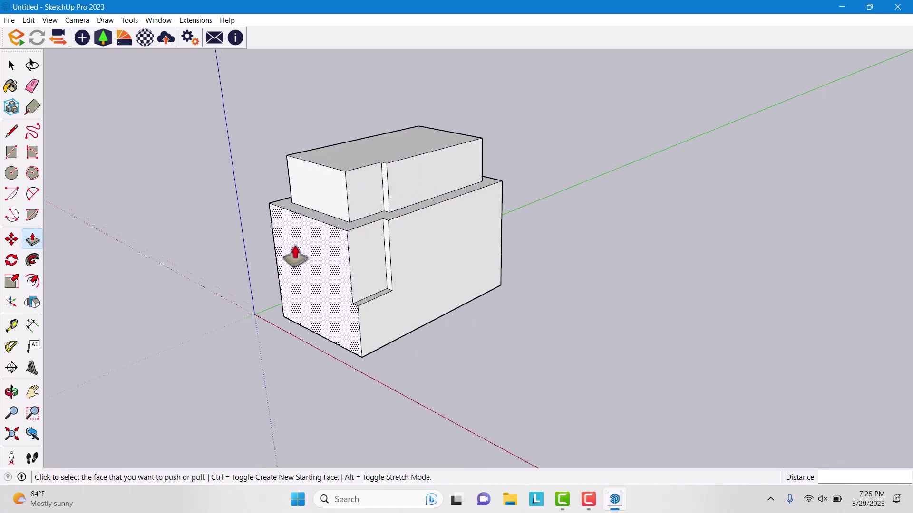
{"action": "mouse_move", "coordinate": [295, 257]}
{"action": "middle_mouse_down"}
{"action": "mouse_move", "coordinate": [566, 289]}
{"action": "mouse_move", "coordinate": [304, 270]}
{"action": "middle_mouse_up"}
{"action": "key", "text": "space"}
{"action": "scroll", "coordinate": [314, 280], "scroll_direction": "up", "scroll_amount": 2}
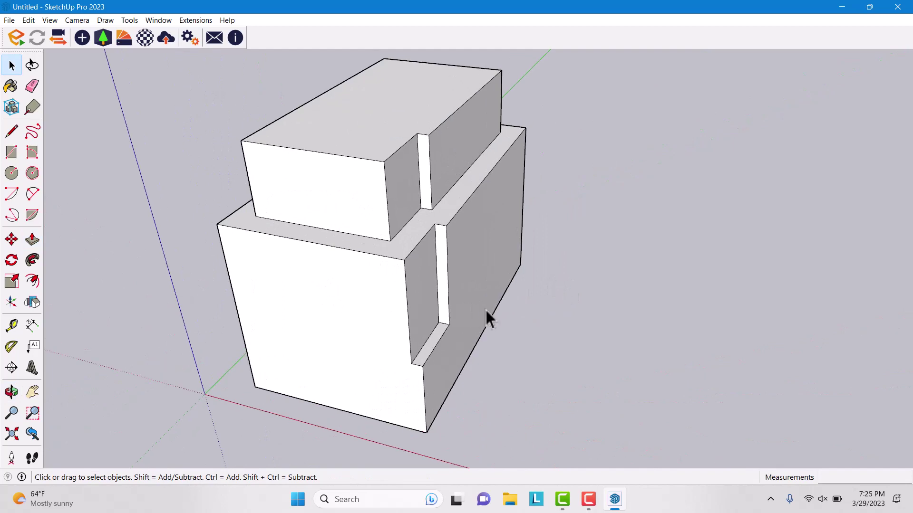
{"action": "middle_click_drag", "start_coordinate": [486, 310], "coordinate": [363, 198]}
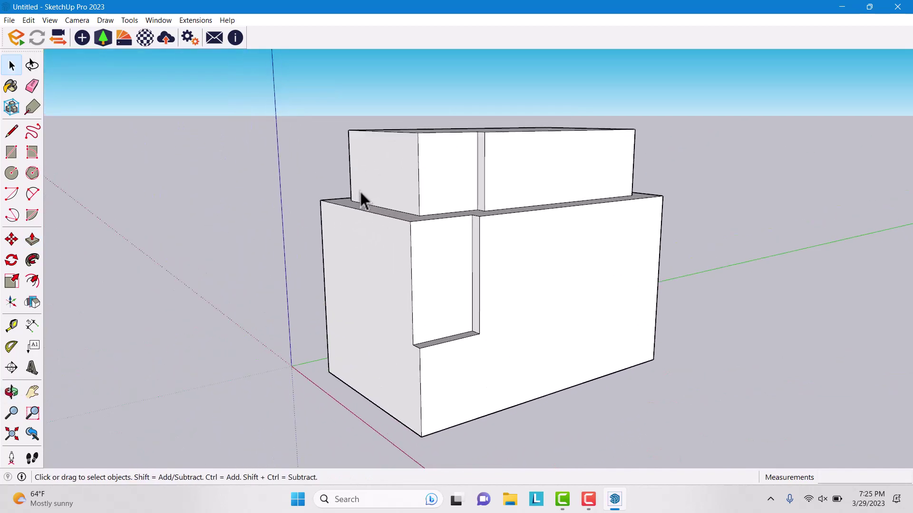
{"action": "scroll", "coordinate": [361, 199], "scroll_direction": "down", "scroll_amount": 2}
{"action": "scroll", "coordinate": [464, 299], "scroll_direction": "up", "scroll_amount": 1}
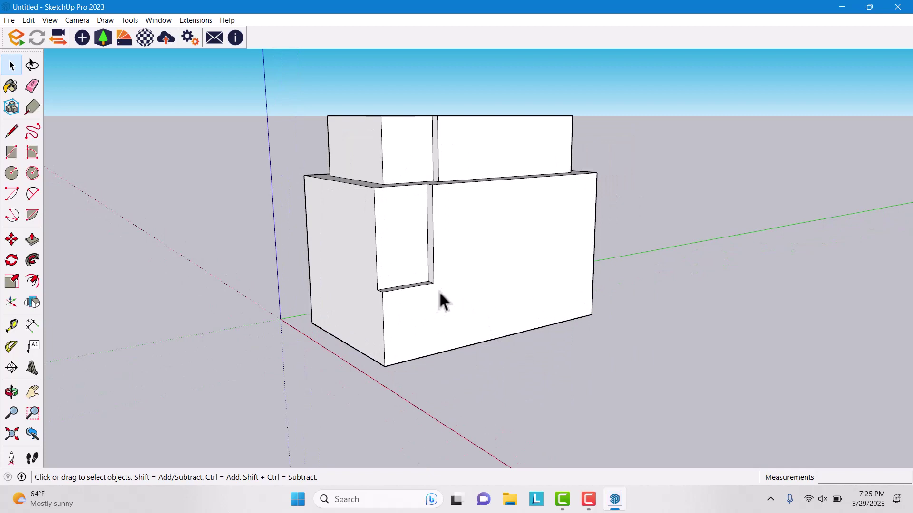
Display the Section toolset and dock it beside the Enscape tools
{"action": "right_click", "coordinate": [25, 52]}
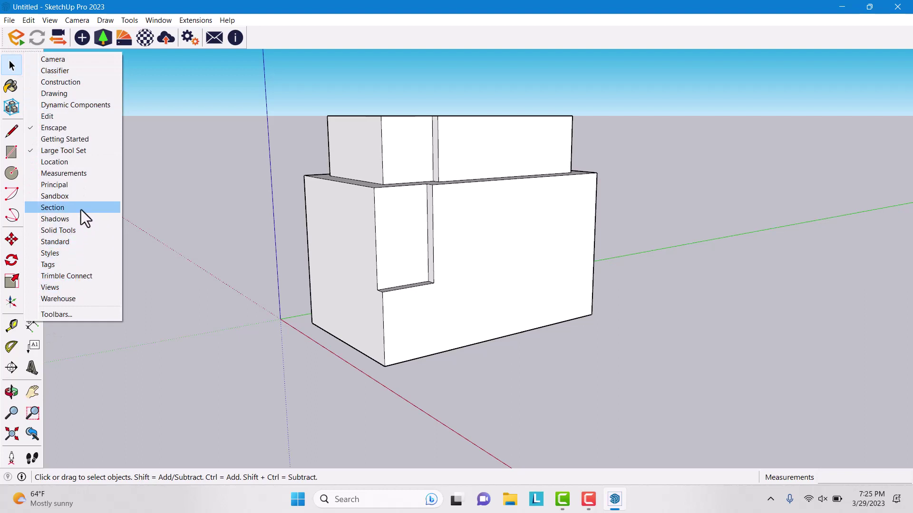
{"action": "left_click", "coordinate": [43, 207]}
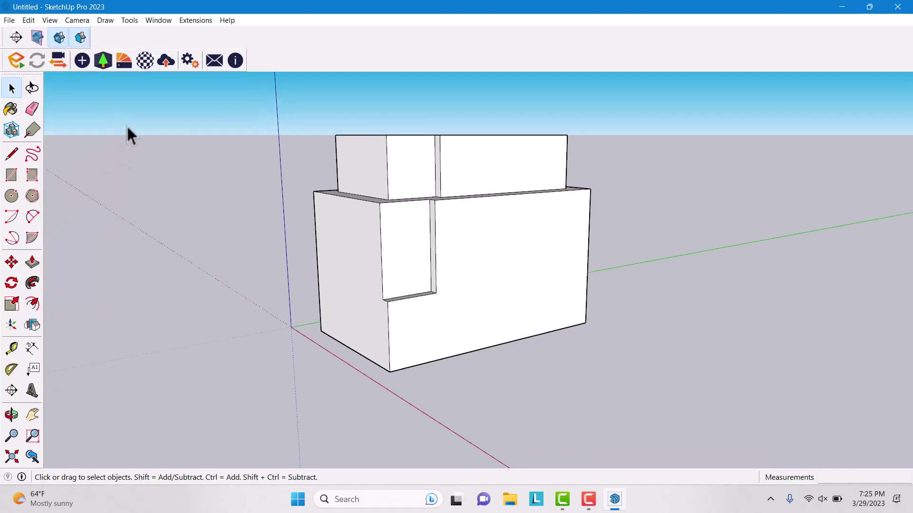
{"action": "left_click_drag", "start_coordinate": [3, 38], "coordinate": [244, 35]}
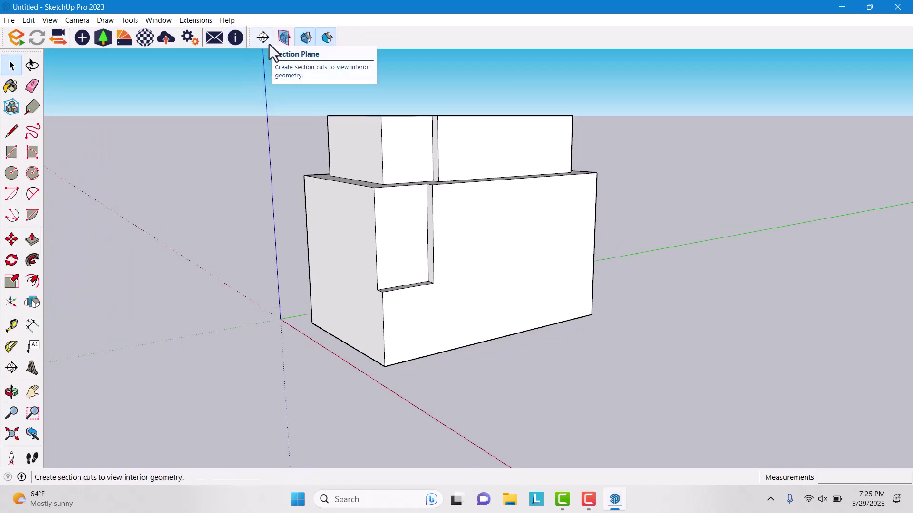
Place a section plane on the block's notched long side face and name it "Cut"
{"action": "left_click", "coordinate": [263, 38]}
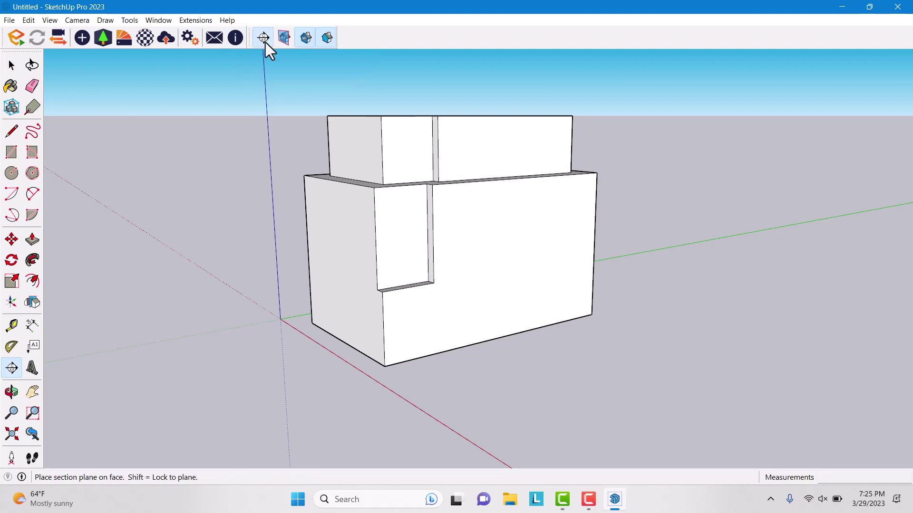
{"action": "middle_click_drag", "start_coordinate": [467, 234], "coordinate": [519, 230]}
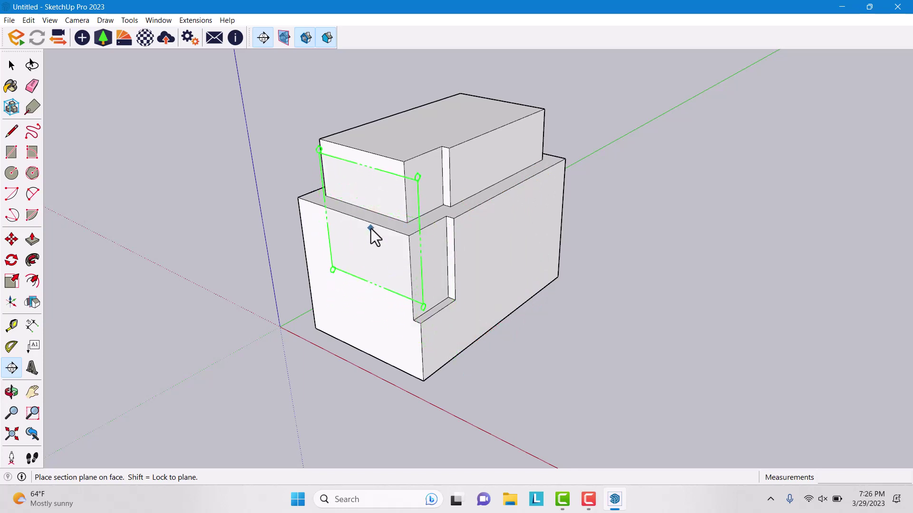
{"action": "left_click", "coordinate": [491, 246]}
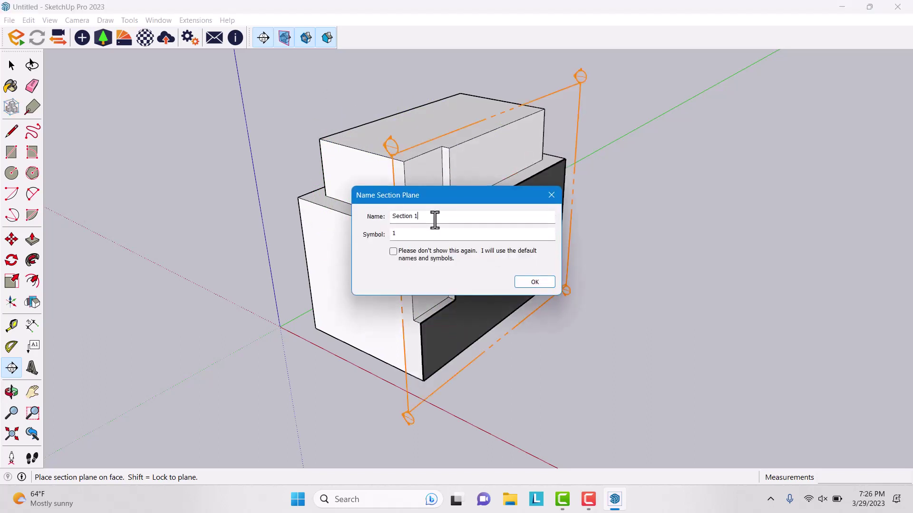
{"action": "left_click_drag", "start_coordinate": [434, 219], "coordinate": [257, 218]}
{"action": "type", "text": "Cut"}
{"action": "left_click", "coordinate": [534, 282]}
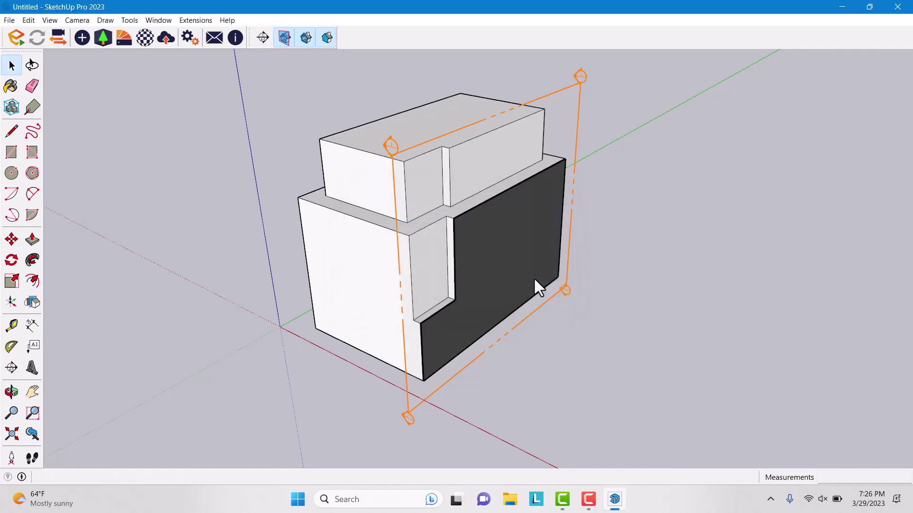
Move the section plane along the red axis into the block so it cuts through both tiers
{"action": "scroll", "coordinate": [402, 204], "scroll_direction": "down", "scroll_amount": 1}
{"action": "left_click", "coordinate": [437, 332]}
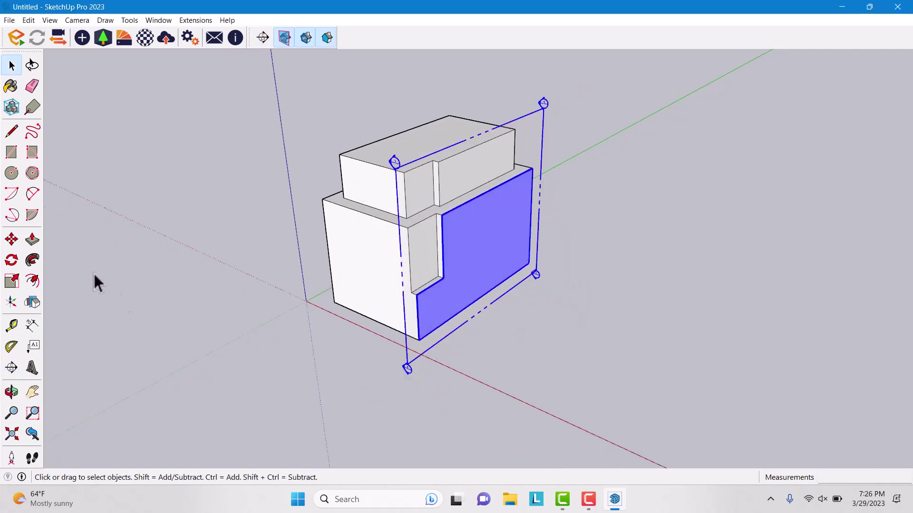
{"action": "left_click", "coordinate": [11, 239]}
{"action": "left_click", "coordinate": [406, 369]}
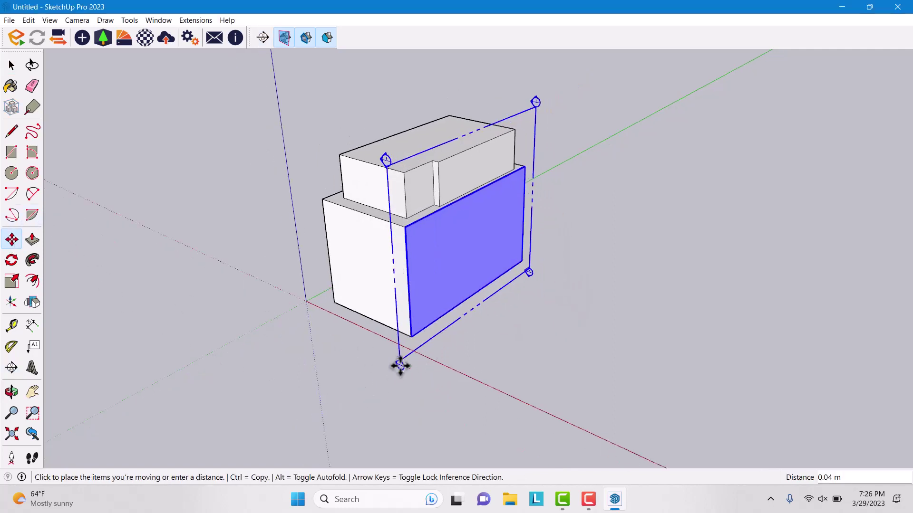
{"action": "middle_click_drag", "start_coordinate": [366, 355], "coordinate": [601, 371]}
{"action": "left_click", "coordinate": [411, 383]}
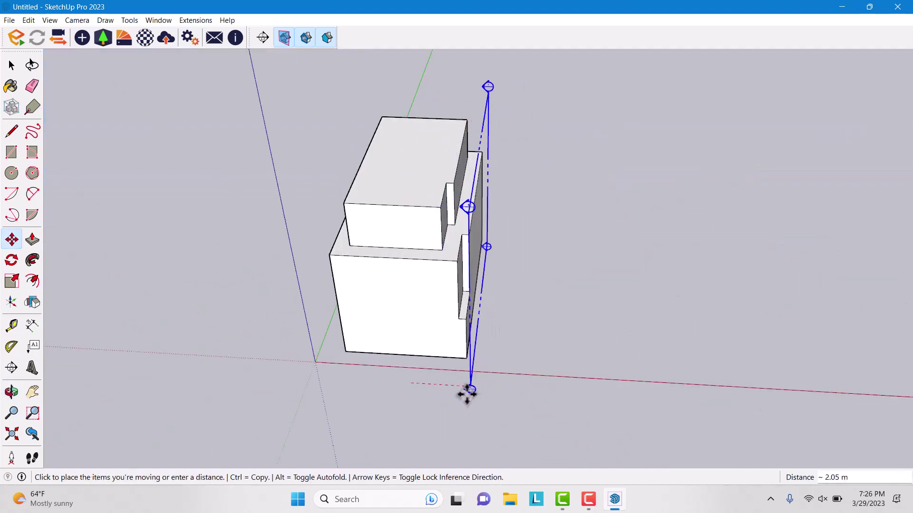
{"action": "middle_click_drag", "start_coordinate": [742, 381], "coordinate": [536, 315]}
{"action": "key", "text": "space"}
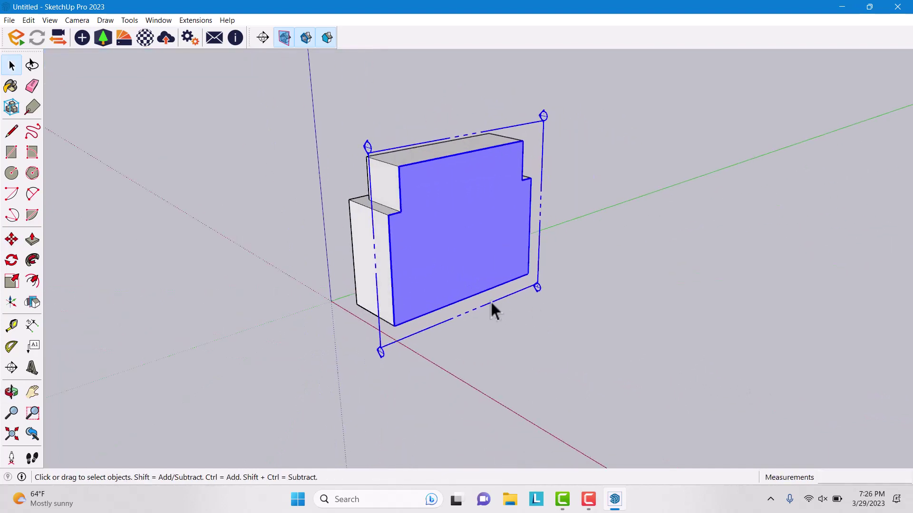
Align the view to the section plane and set the camera to Parallel Projection
{"action": "right_click", "coordinate": [544, 125]}
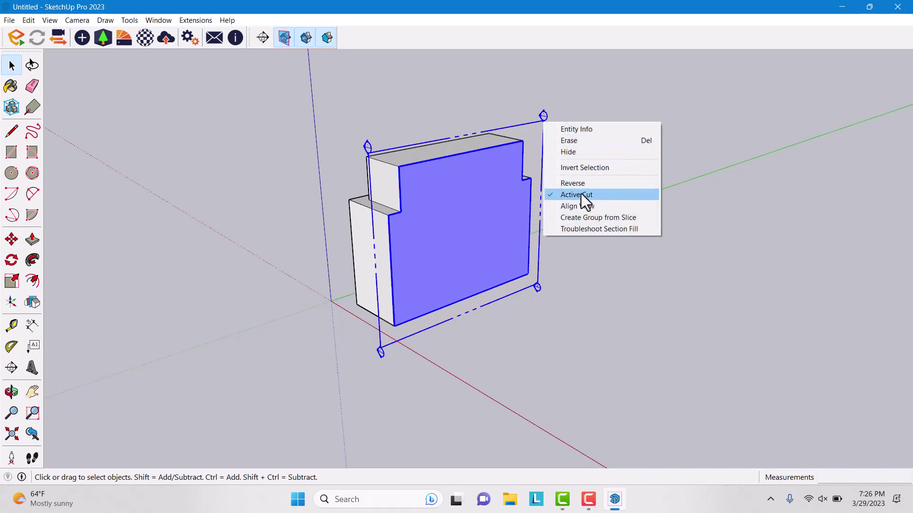
{"action": "left_click", "coordinate": [581, 208]}
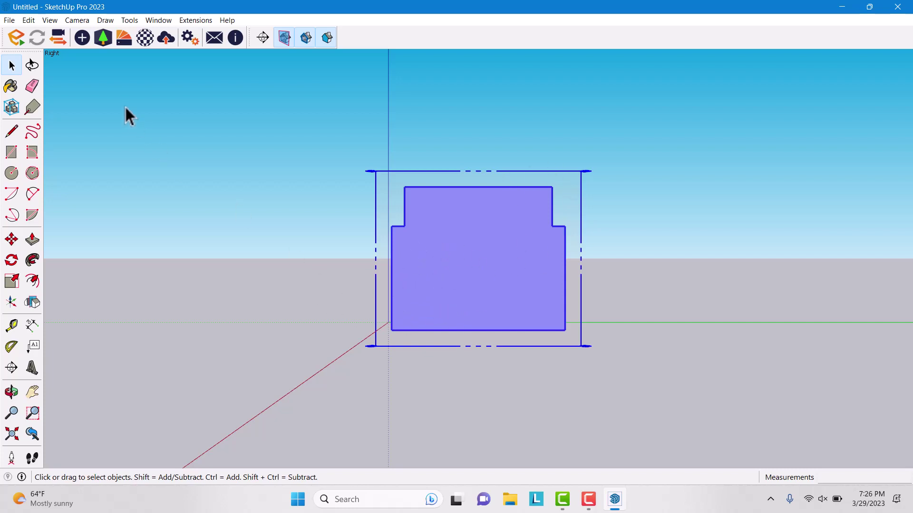
{"action": "left_click", "coordinate": [76, 21]}
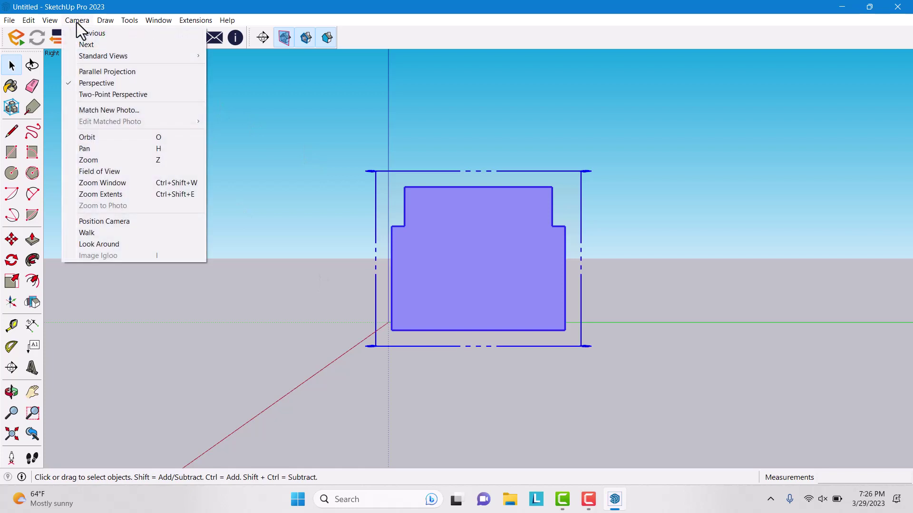
{"action": "left_click", "coordinate": [104, 74]}
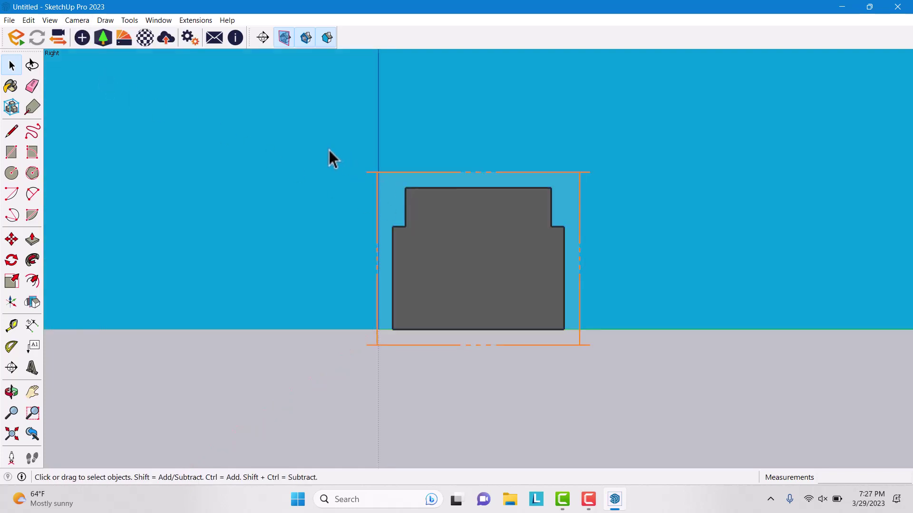
{"action": "scroll", "coordinate": [472, 237], "scroll_direction": "up", "scroll_amount": 2}
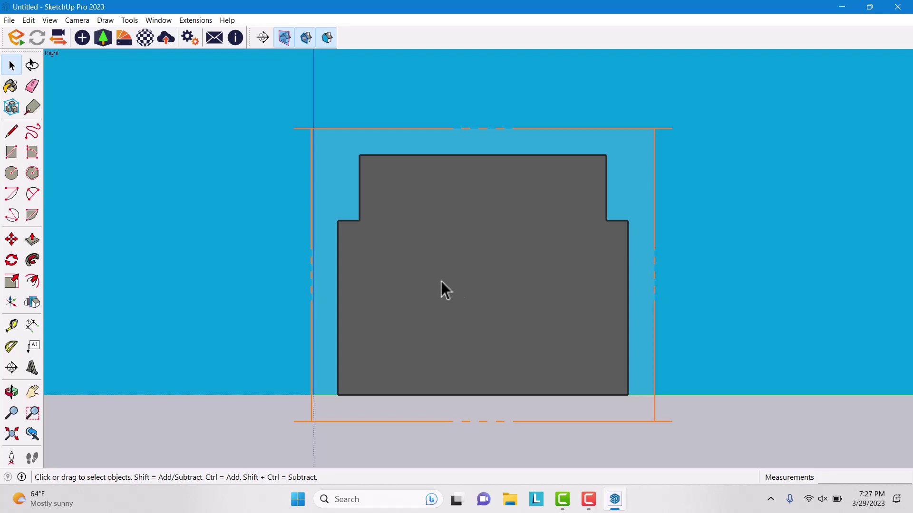
Return to an angled 3D view of the cut model and switch the camera to Perspective
{"action": "middle_click_drag", "start_coordinate": [413, 275], "coordinate": [537, 345]}
{"action": "scroll", "coordinate": [310, 203], "scroll_direction": "down", "scroll_amount": 2}
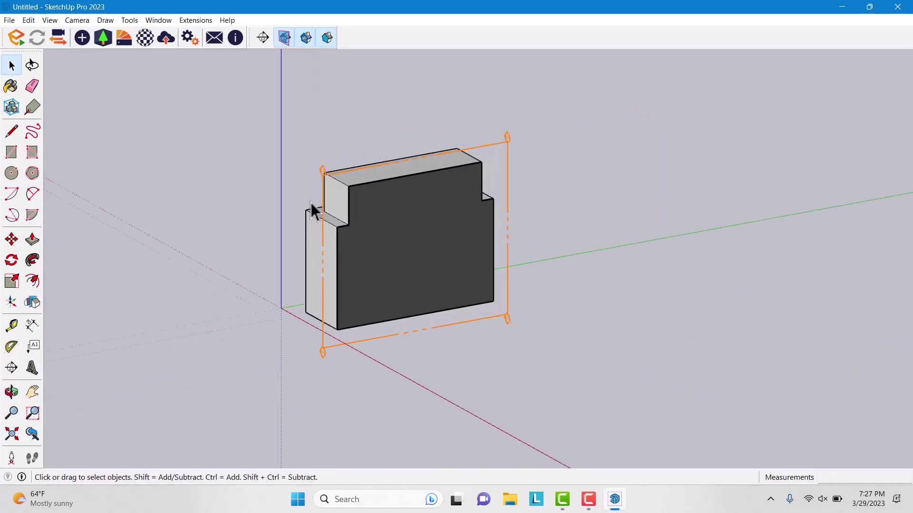
{"action": "middle_click_drag", "start_coordinate": [396, 255], "coordinate": [401, 281]}
{"action": "scroll", "coordinate": [401, 281], "scroll_direction": "up", "scroll_amount": 2}
{"action": "scroll", "coordinate": [418, 279], "scroll_direction": "down", "scroll_amount": 1}
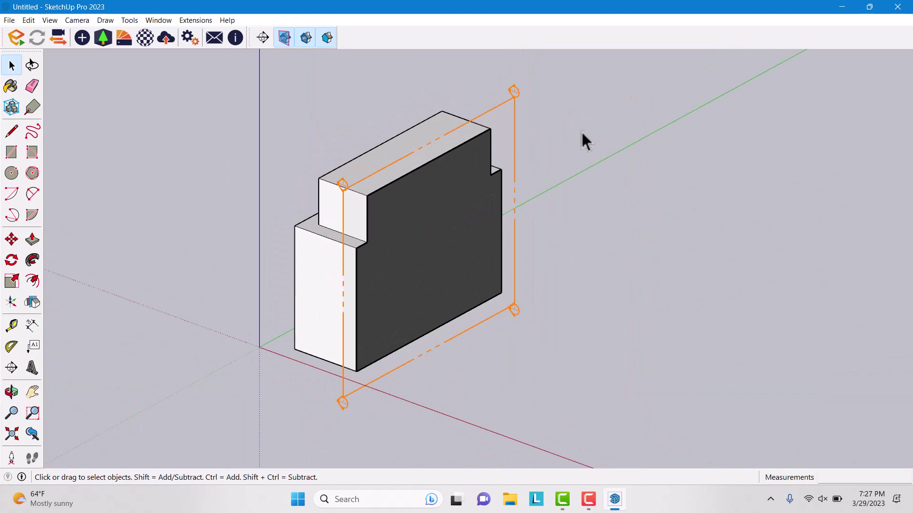
{"action": "left_click", "coordinate": [77, 20]}
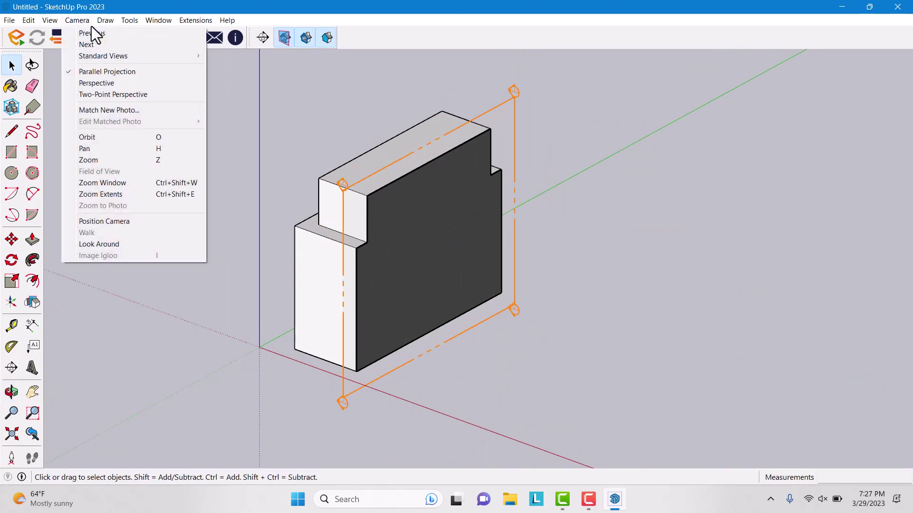
{"action": "left_click", "coordinate": [95, 84]}
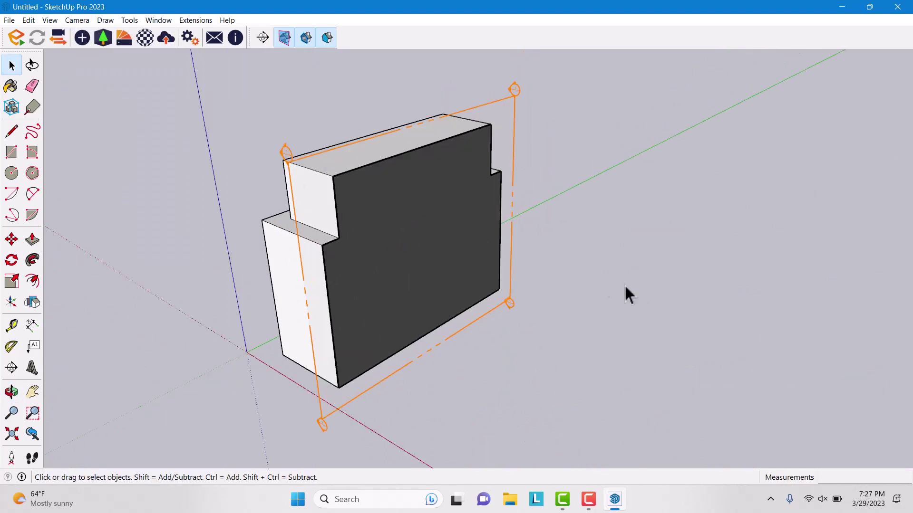
{"action": "middle_click_drag", "start_coordinate": [624, 284], "coordinate": [613, 252]}
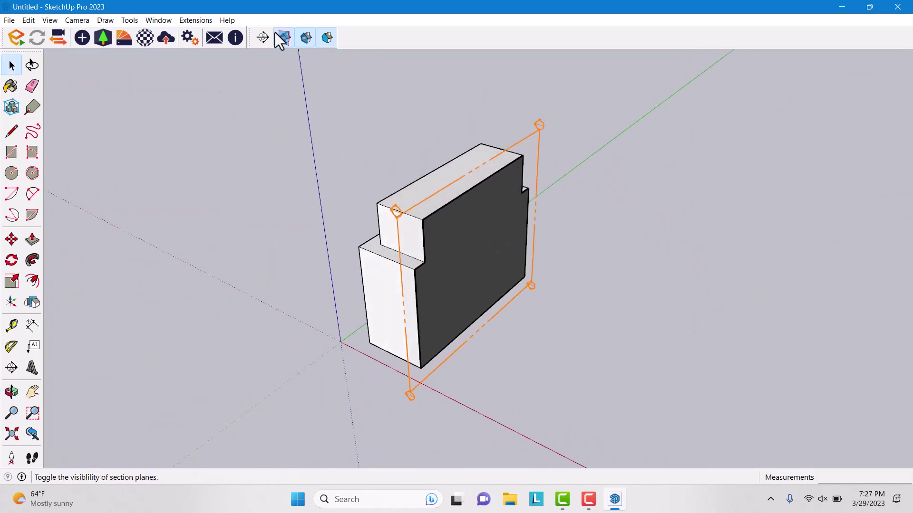
Float the Section toolset over the drawing area and toggle the section plane's display off and back on
{"action": "left_click_drag", "start_coordinate": [249, 38], "coordinate": [210, 110]}
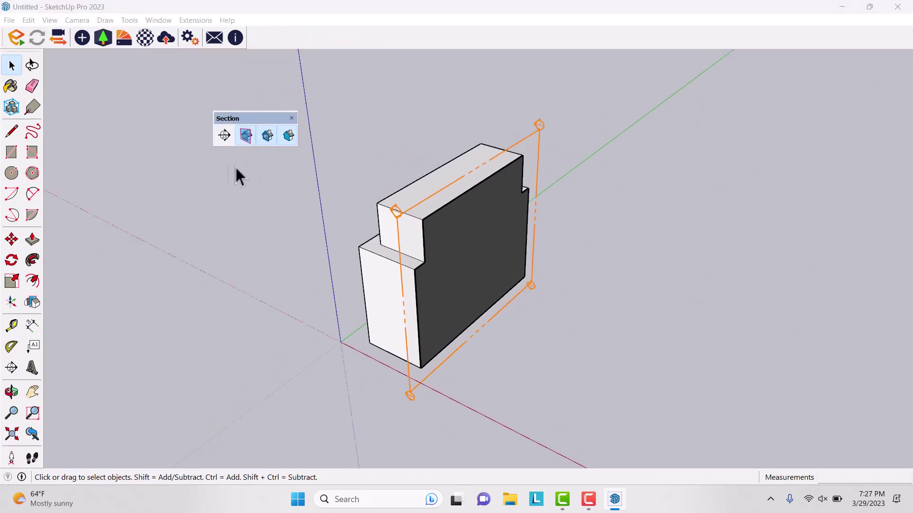
{"action": "left_click", "coordinate": [246, 138]}
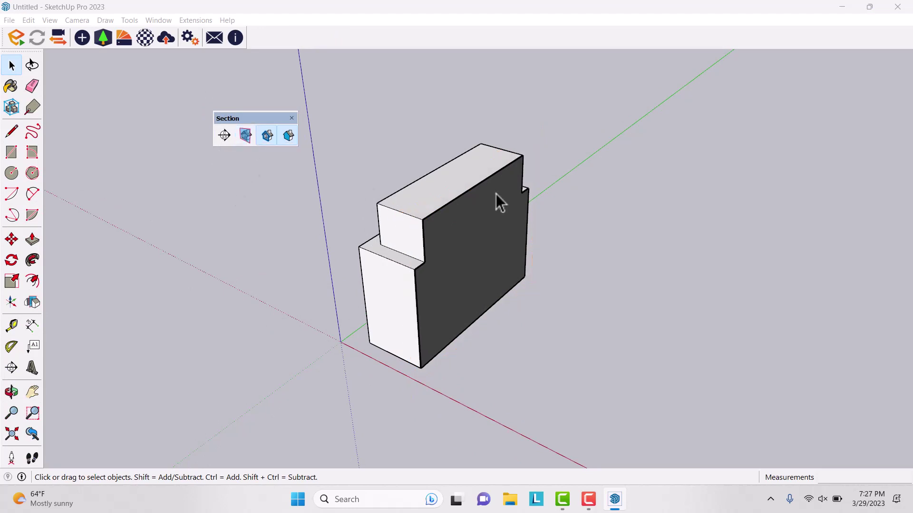
{"action": "left_click", "coordinate": [246, 136]}
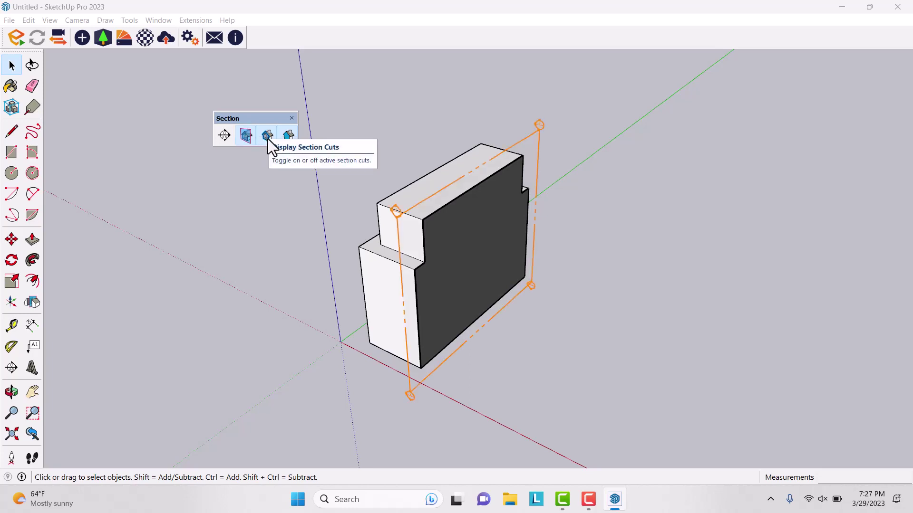
Toggle the display of the section cut off and back on, and turn off the section fill to expose the block's interior
{"action": "left_click", "coordinate": [267, 137]}
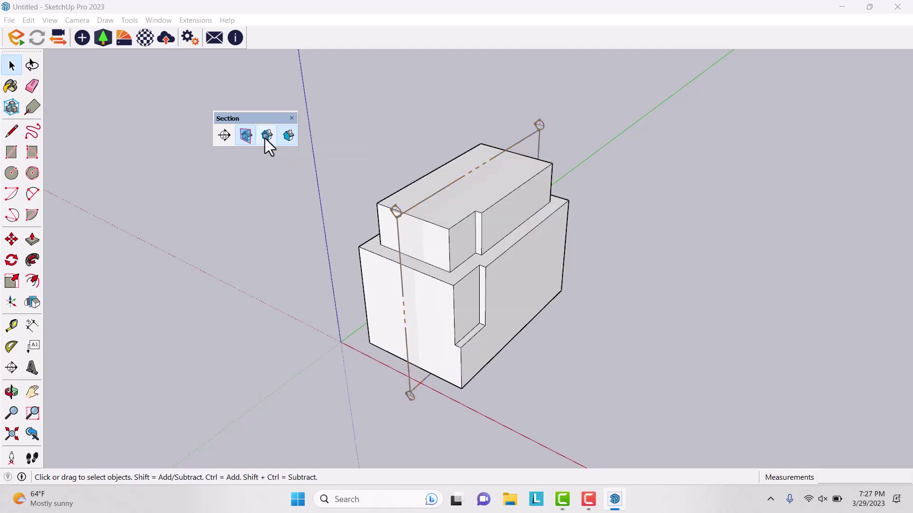
{"action": "left_click", "coordinate": [266, 137]}
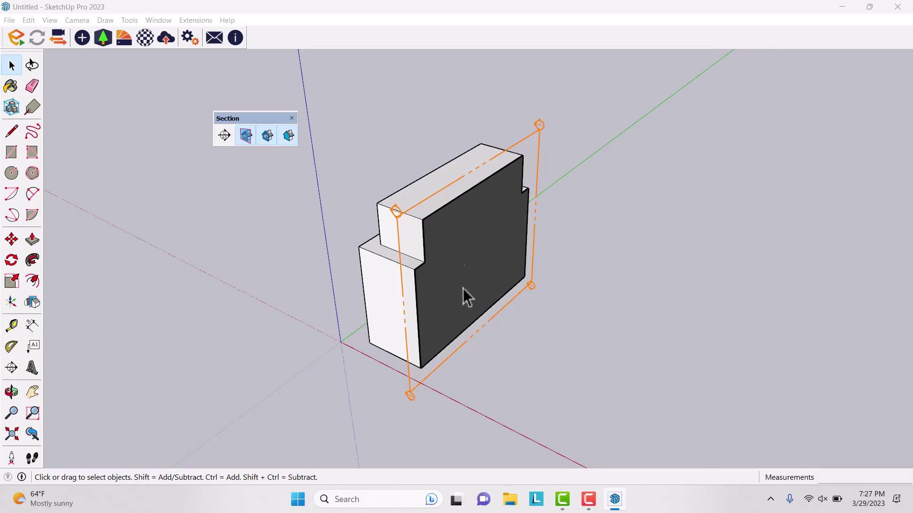
{"action": "scroll", "coordinate": [477, 310], "scroll_direction": "up", "scroll_amount": 3}
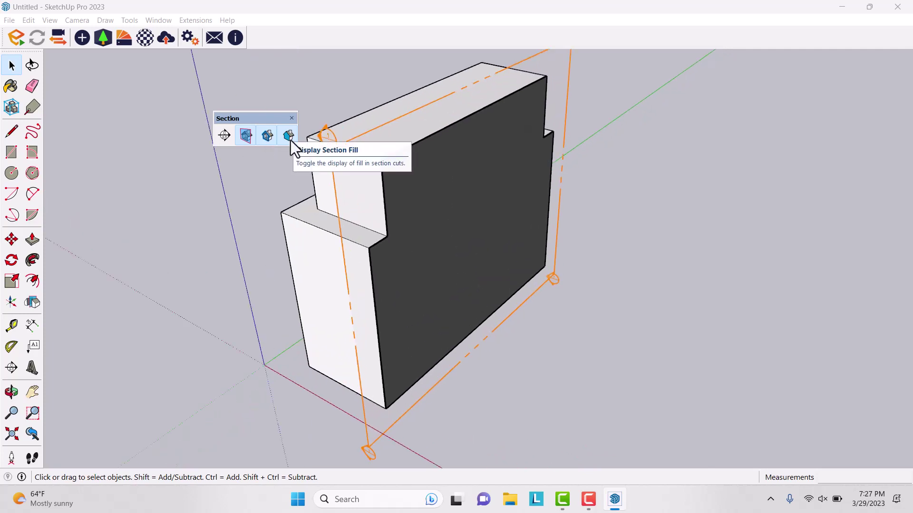
{"action": "middle_click_drag", "start_coordinate": [457, 238], "coordinate": [392, 159]}
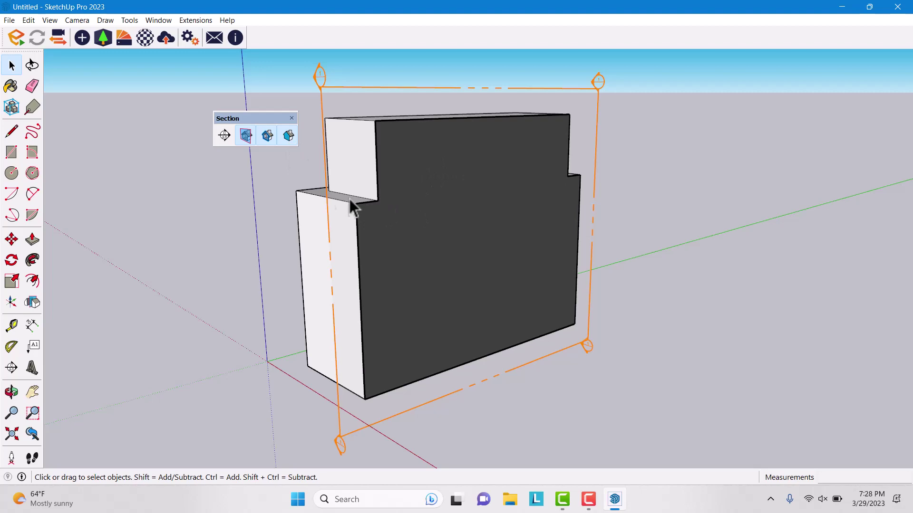
{"action": "left_click", "coordinate": [288, 136]}
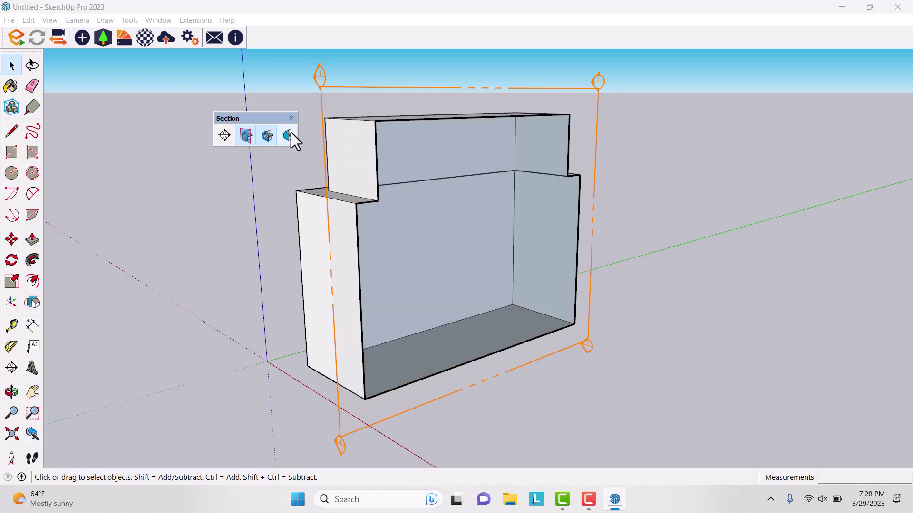
Dock the floating Section toolset at the end of the horizontal toolbar row above the drawing area
{"action": "middle_click_drag", "start_coordinate": [544, 312], "coordinate": [452, 335]}
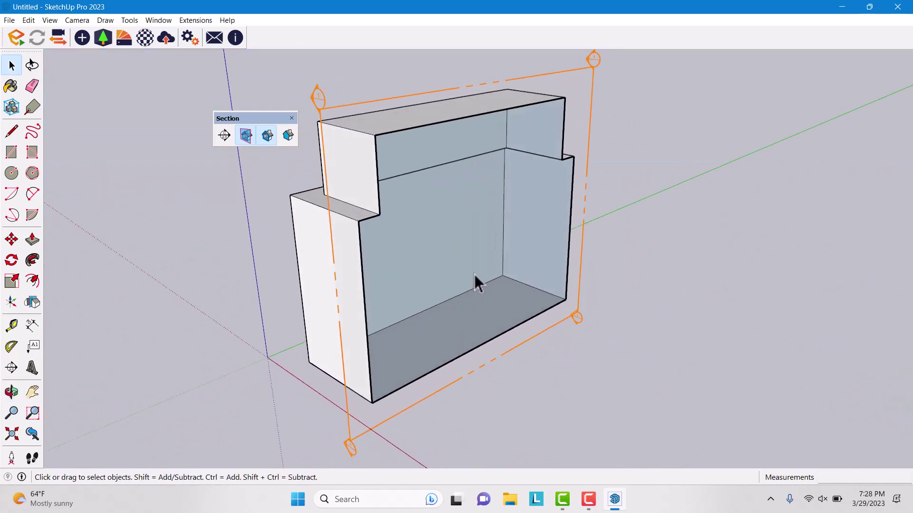
{"action": "scroll", "coordinate": [420, 226], "scroll_direction": "down", "scroll_amount": 3}
{"action": "left_click_drag", "start_coordinate": [232, 118], "coordinate": [253, 37]}
Delete the section plane and the entire two-tier block, leaving the model empty
{"action": "scroll", "coordinate": [380, 207], "scroll_direction": "down", "scroll_amount": 3}
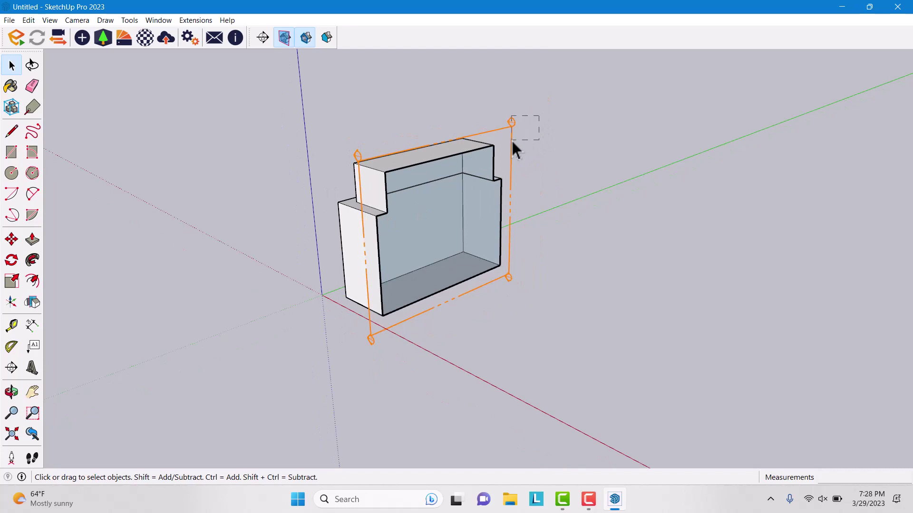
{"action": "left_click_drag", "start_coordinate": [512, 141], "coordinate": [512, 141]}
{"action": "key", "text": "ctrl+z"}
{"action": "scroll", "coordinate": [317, 186], "scroll_direction": "down", "scroll_amount": 1}
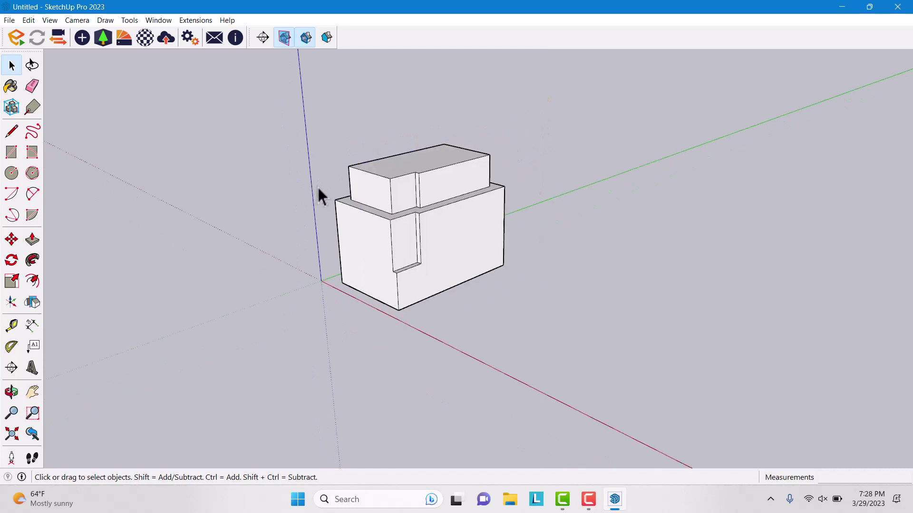
{"action": "triple_click", "coordinate": [383, 210]}
{"action": "key", "text": "Delete"}
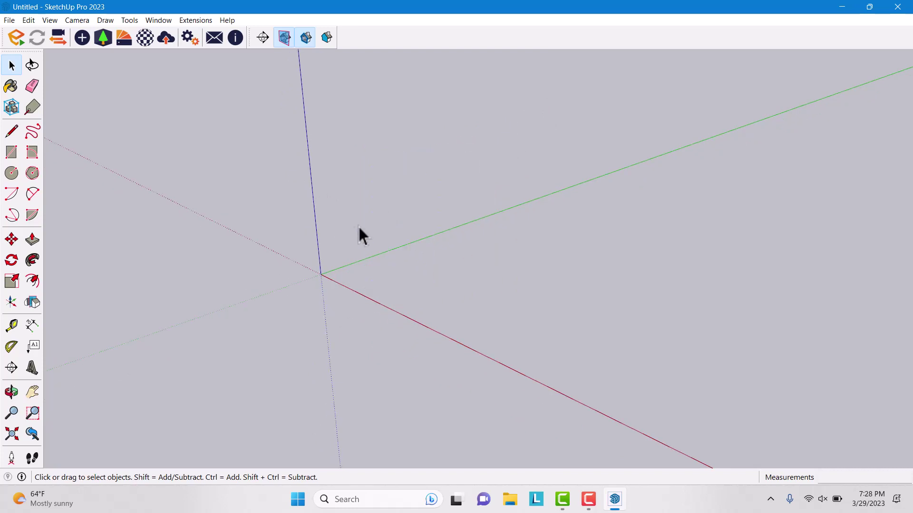
{"action": "scroll", "coordinate": [359, 244], "scroll_direction": "up", "scroll_amount": 1}
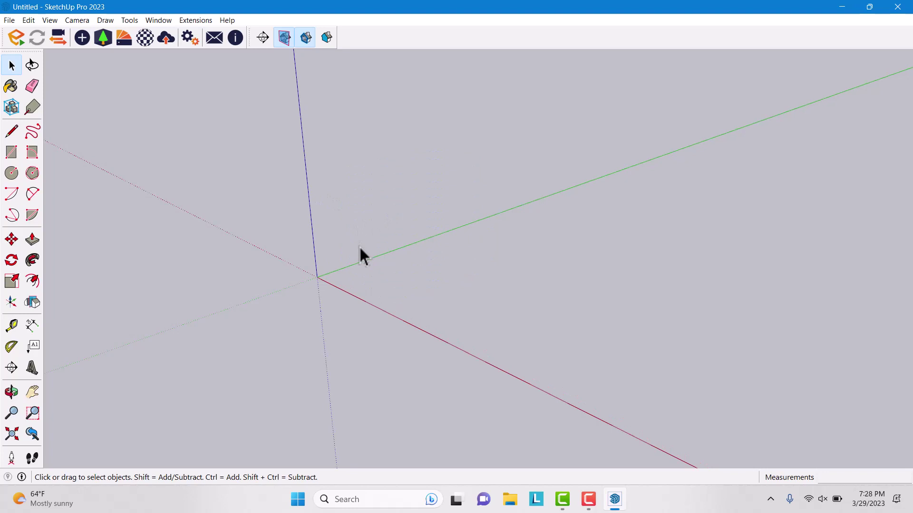